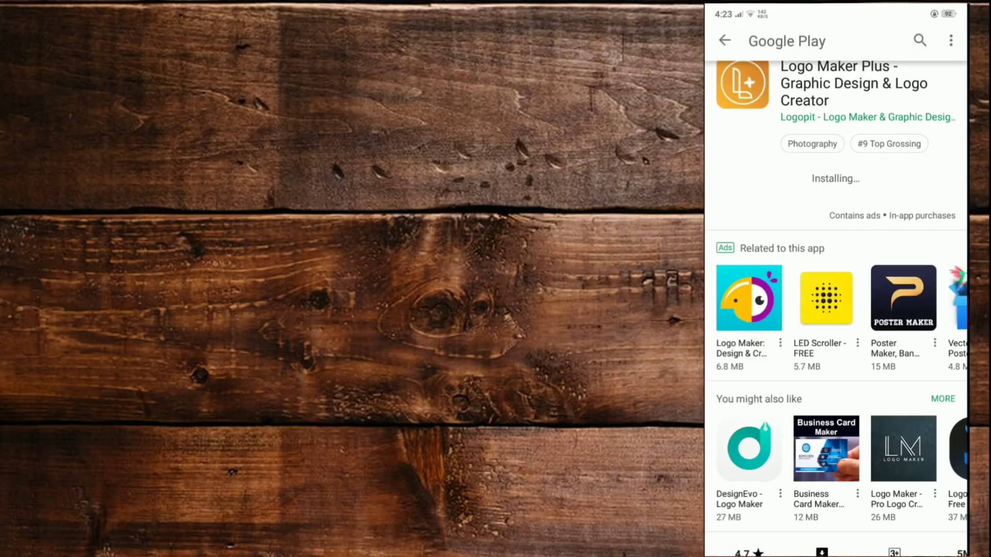
- Launch the newly installed Logo Maker Plus from its Play Store page
{"action": "scroll", "coordinate": [780, 340], "scroll_direction": "up", "scroll_amount": 1}
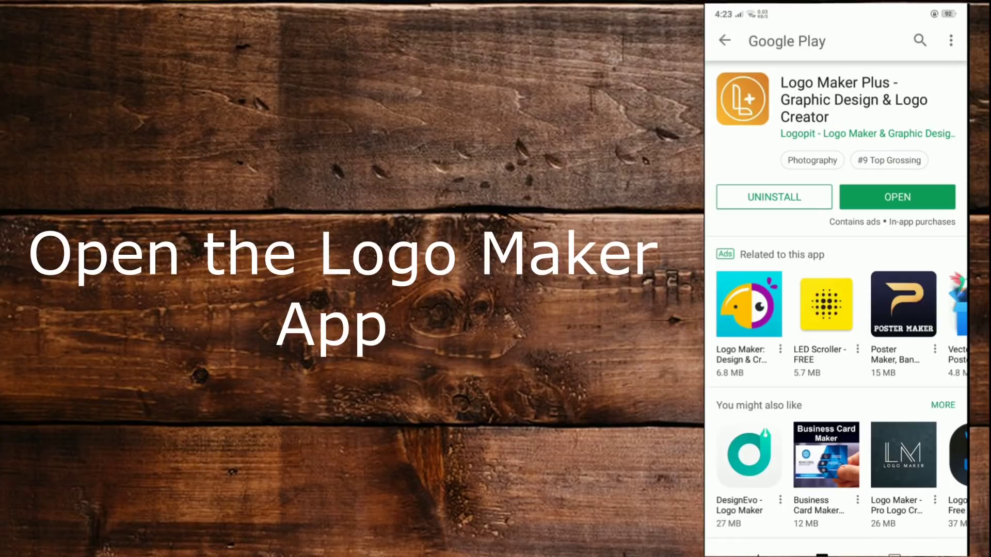
{"action": "left_click", "coordinate": [920, 200]}
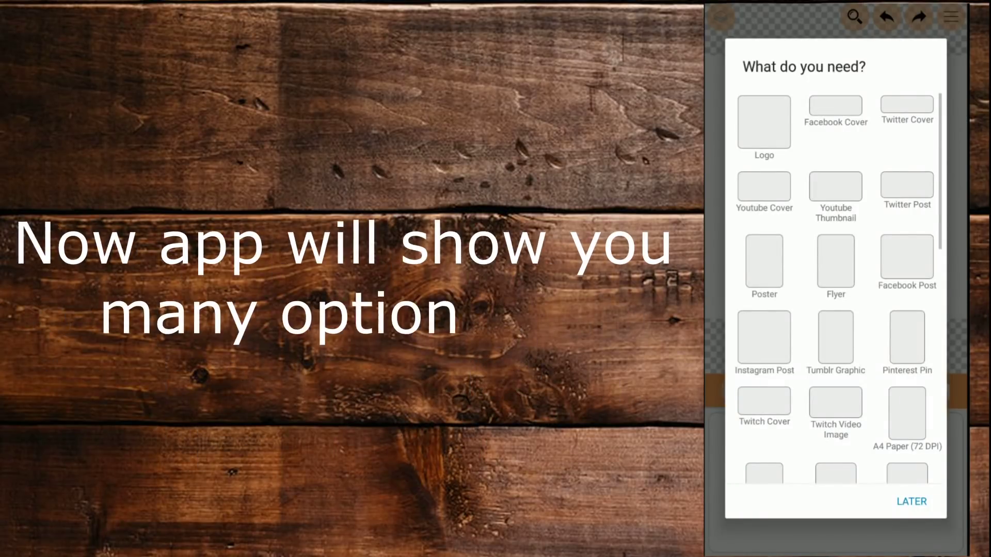
- Choose the Logo format and start a new logo to bring up the free design gallery
{"action": "scroll", "coordinate": [836, 288], "scroll_direction": "down", "scroll_amount": 1}
{"action": "scroll", "coordinate": [836, 288], "scroll_direction": "down", "scroll_amount": 2}
{"action": "scroll", "coordinate": [836, 288], "scroll_direction": "down", "scroll_amount": 2}
{"action": "scroll", "coordinate": [836, 288], "scroll_direction": "down", "scroll_amount": 2}
{"action": "scroll", "coordinate": [836, 288], "scroll_direction": "down", "scroll_amount": 1}
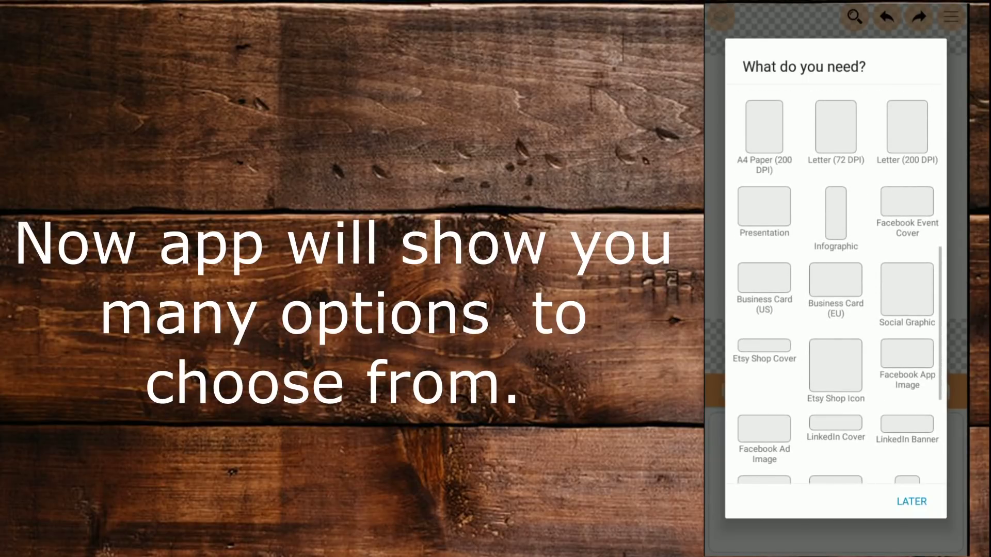
{"action": "scroll", "coordinate": [836, 288], "scroll_direction": "up", "scroll_amount": 5}
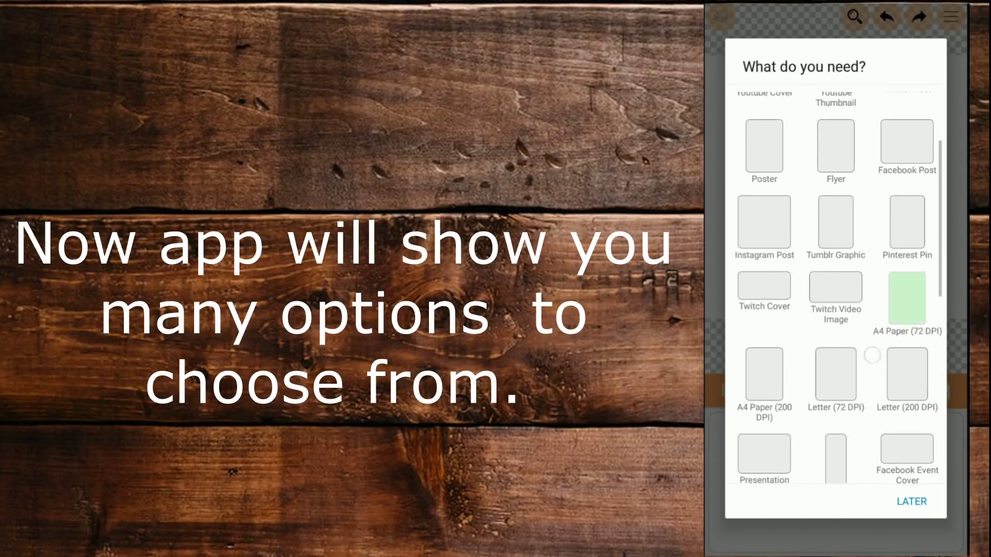
{"action": "scroll", "coordinate": [836, 288], "scroll_direction": "up", "scroll_amount": 1}
{"action": "scroll", "coordinate": [836, 288], "scroll_direction": "up", "scroll_amount": 1}
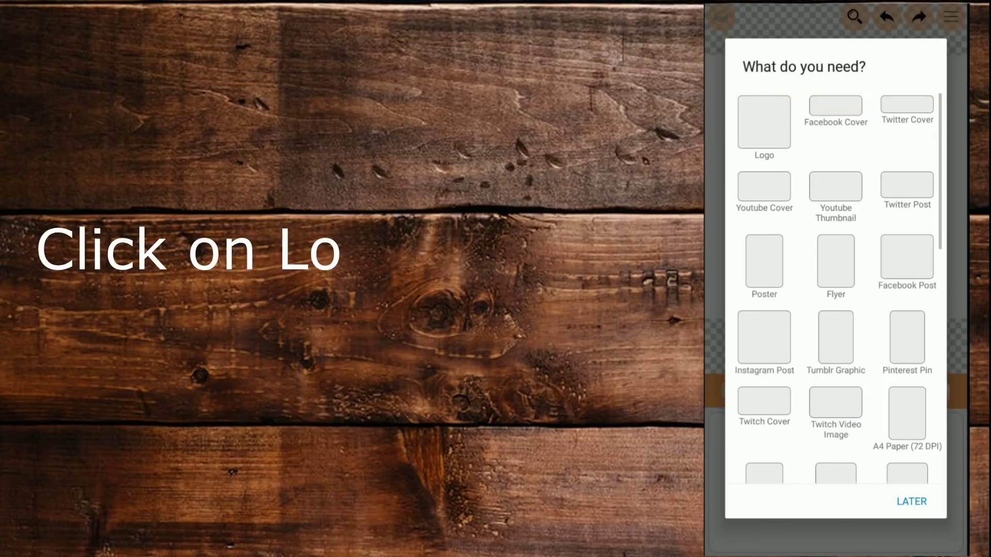
{"action": "left_click", "coordinate": [772, 127]}
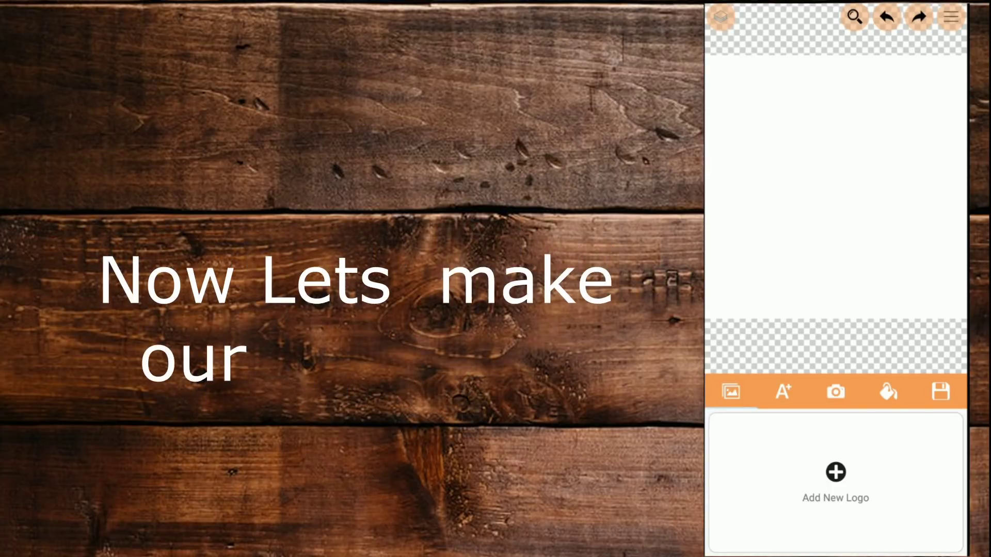
{"action": "left_click", "coordinate": [849, 499]}
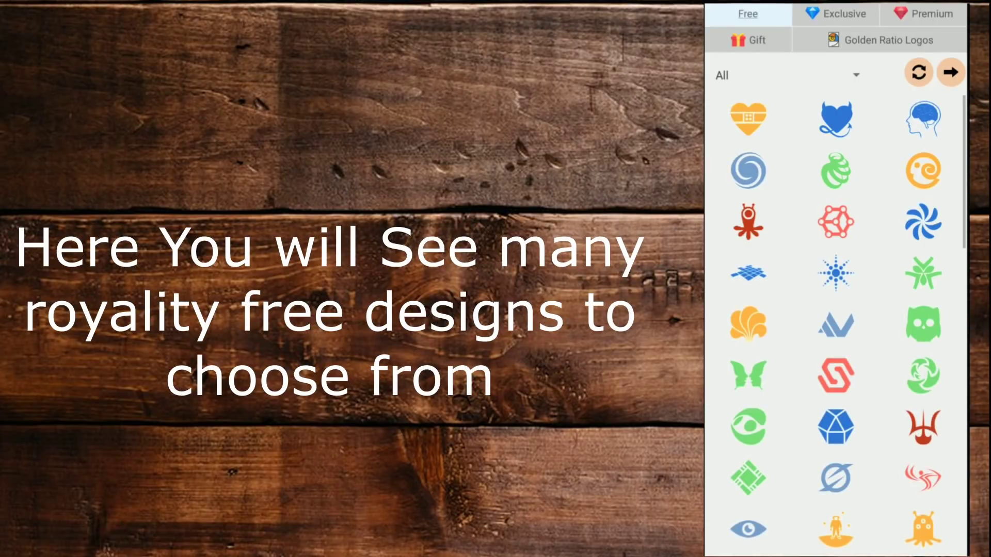
- Scroll the free logo gallery and pick the blue swirl design
{"action": "scroll", "coordinate": [836, 310], "scroll_direction": "down", "scroll_amount": 2}
{"action": "scroll", "coordinate": [835, 310], "scroll_direction": "down", "scroll_amount": 3}
{"action": "scroll", "coordinate": [836, 310], "scroll_direction": "down", "scroll_amount": 1}
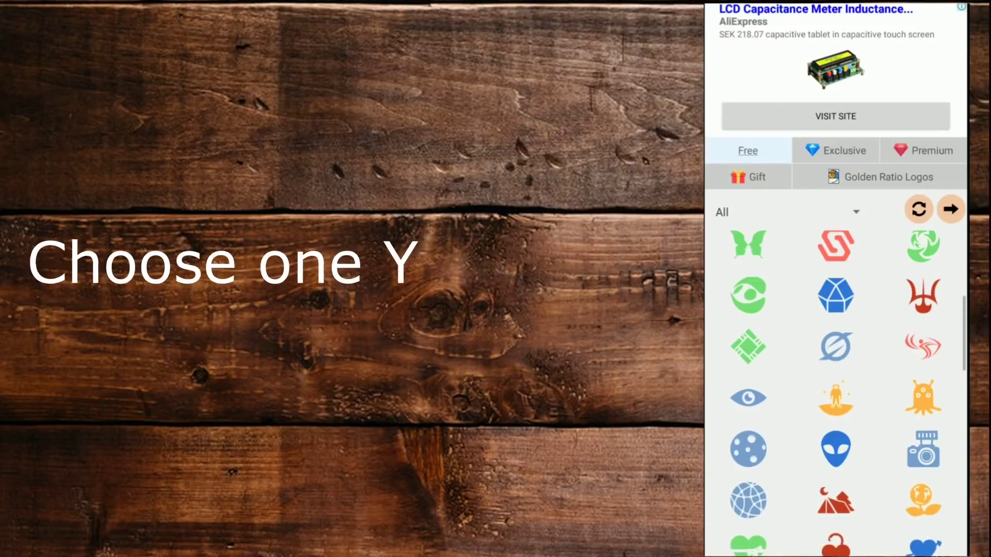
{"action": "scroll", "coordinate": [836, 387], "scroll_direction": "down", "scroll_amount": 5}
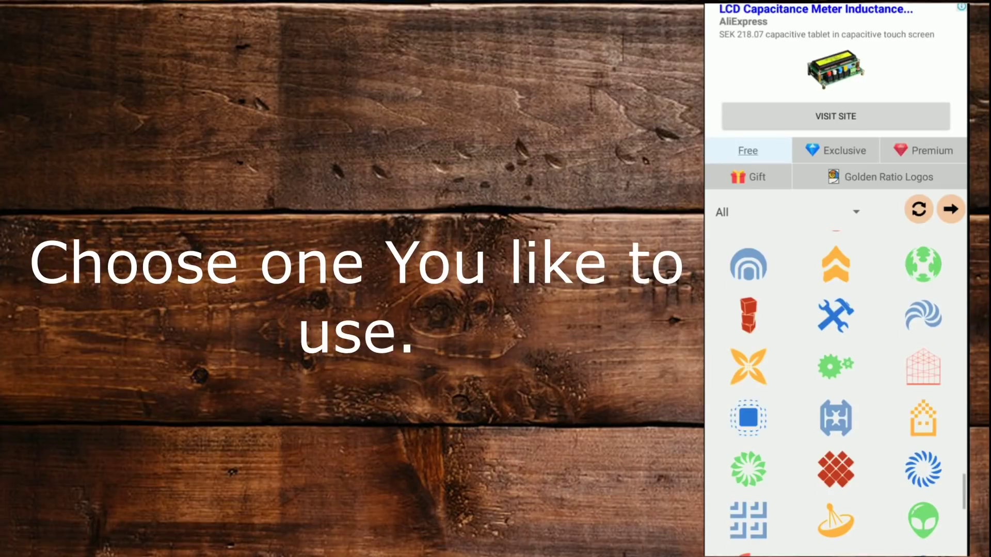
{"action": "left_click", "coordinate": [924, 315]}
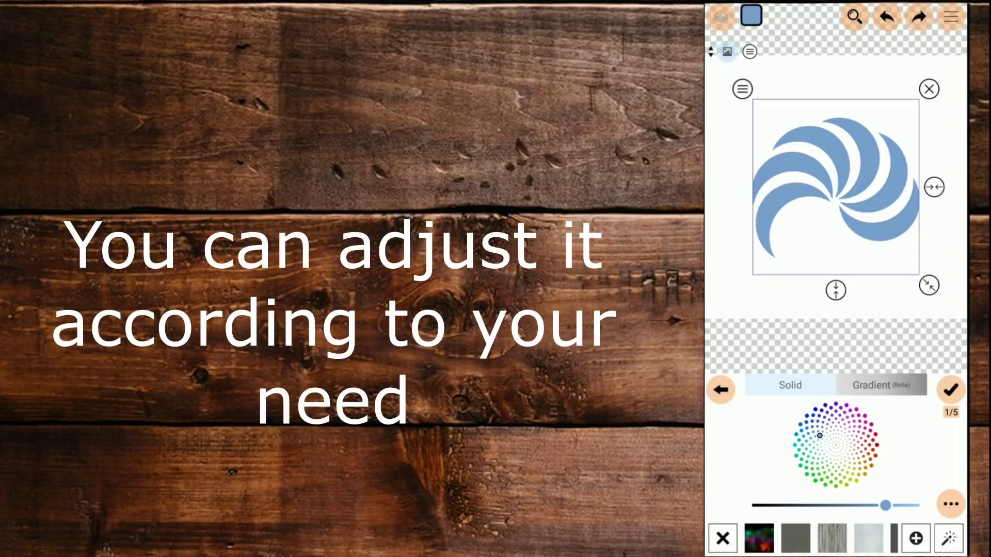
- Move the swirl higher on the canvas and recolour it red, after trying green and orange
{"action": "left_click_drag", "start_coordinate": [867, 229], "coordinate": [866, 168]}
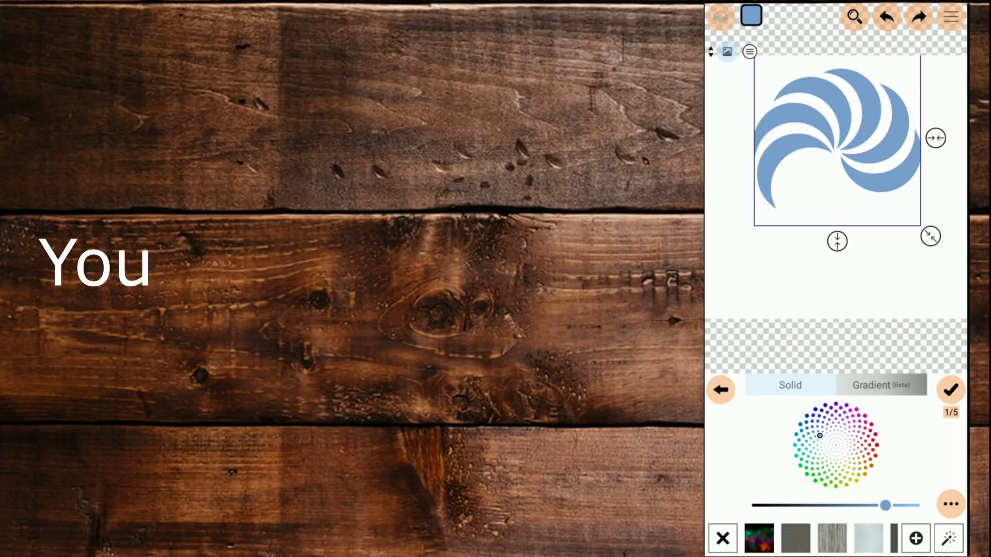
{"action": "left_click", "coordinate": [817, 463]}
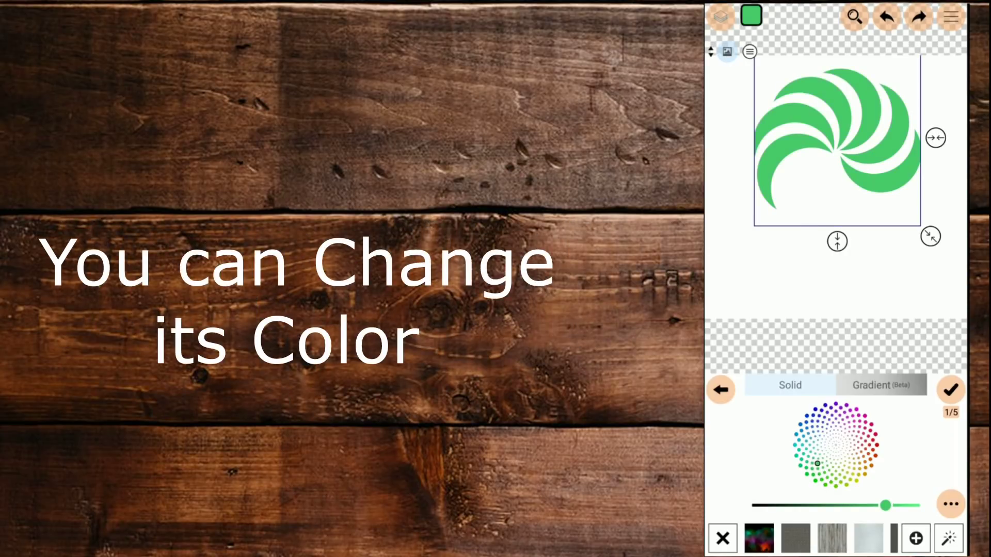
{"action": "left_click", "coordinate": [871, 465]}
{"action": "left_click", "coordinate": [875, 434]}
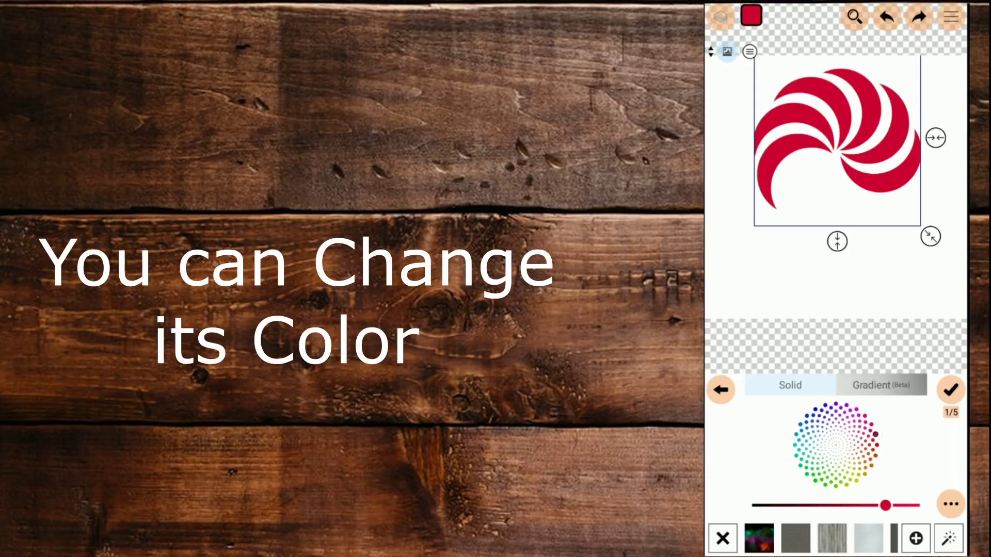
- Preview several texture fills on the swirl, then clear the texture to keep it solid red
{"action": "left_click", "coordinate": [759, 539]}
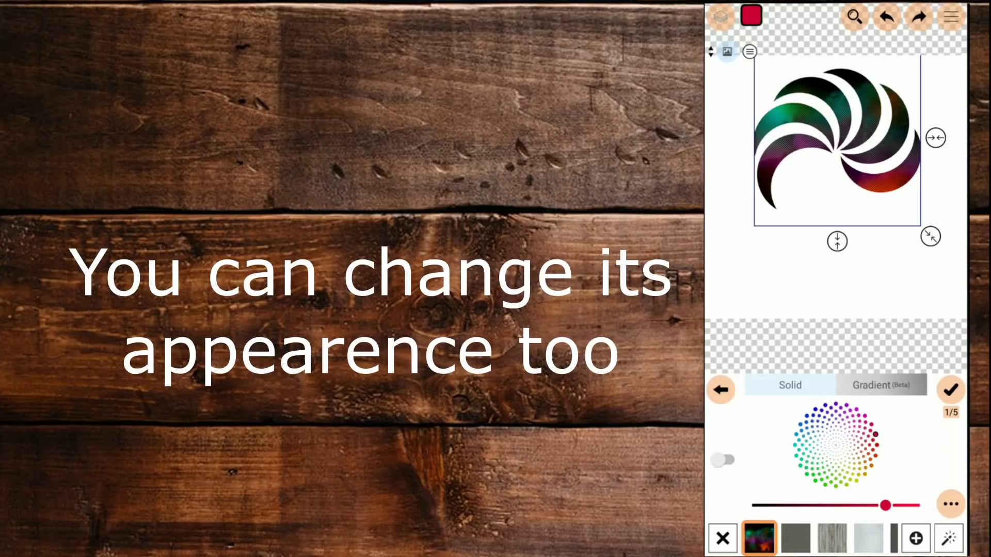
{"action": "left_click", "coordinate": [795, 539]}
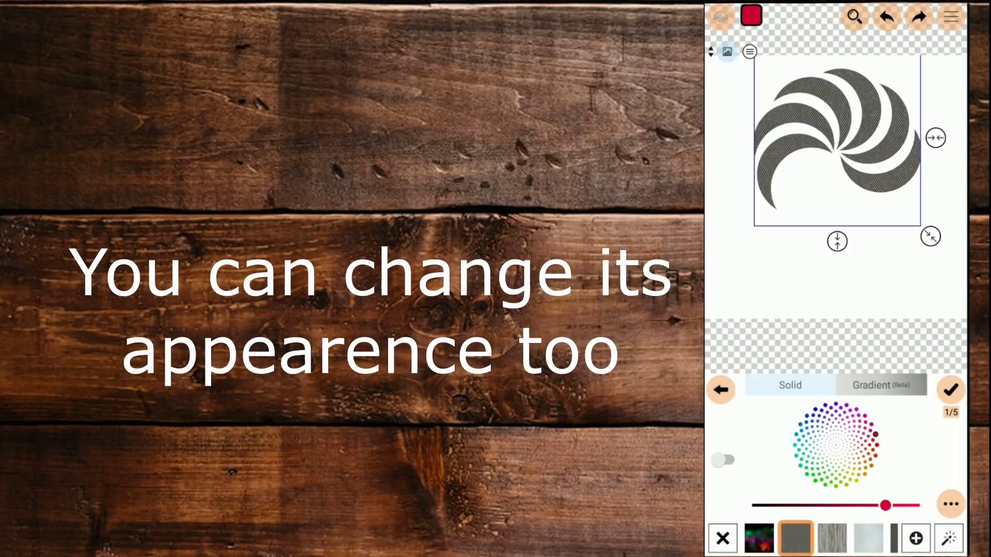
{"action": "left_click", "coordinate": [832, 539]}
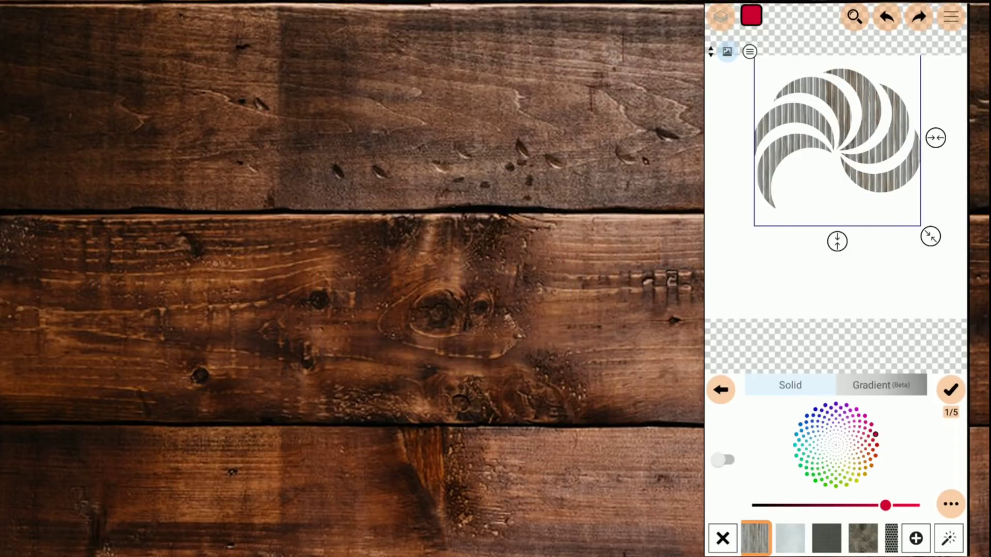
{"action": "left_click", "coordinate": [826, 539]}
{"action": "left_click", "coordinate": [863, 538]}
{"action": "left_click", "coordinate": [723, 539]}
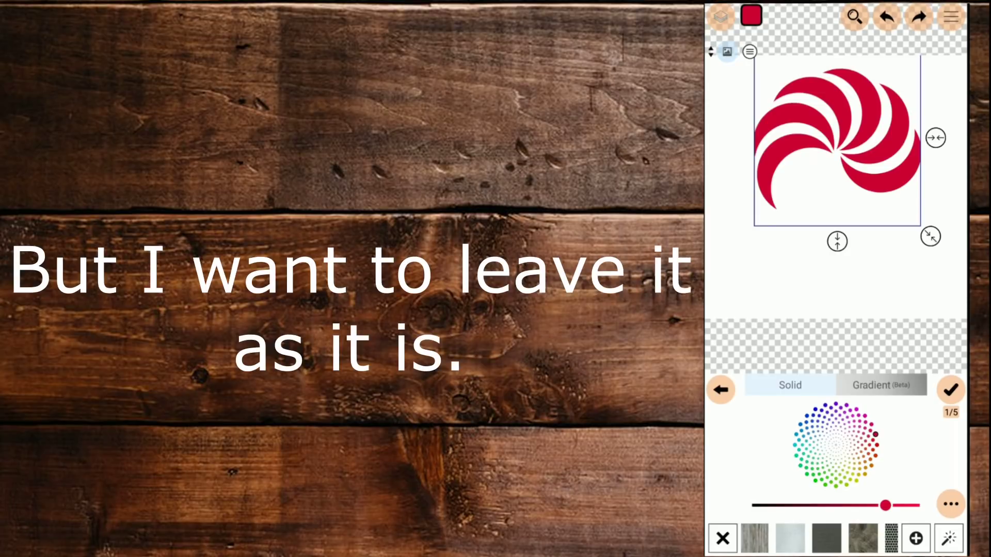
{"action": "left_click", "coordinate": [721, 389]}
- Add a red satellite-dish design beneath the swirl, with black outlines and drop shadows
{"action": "scroll", "coordinate": [836, 392], "scroll_direction": "up", "scroll_amount": 5}
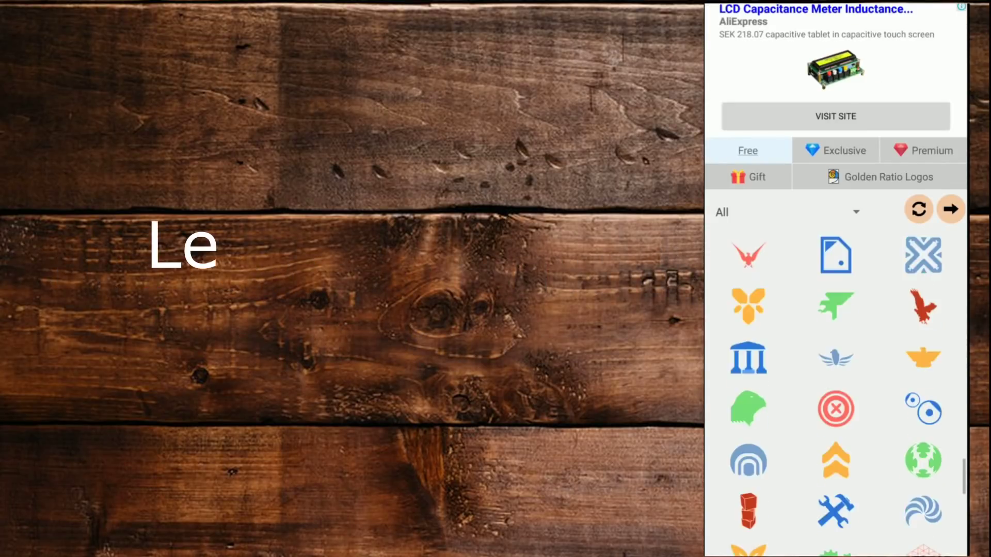
{"action": "scroll", "coordinate": [836, 392], "scroll_direction": "down", "scroll_amount": 2}
{"action": "scroll", "coordinate": [836, 393], "scroll_direction": "down", "scroll_amount": 3}
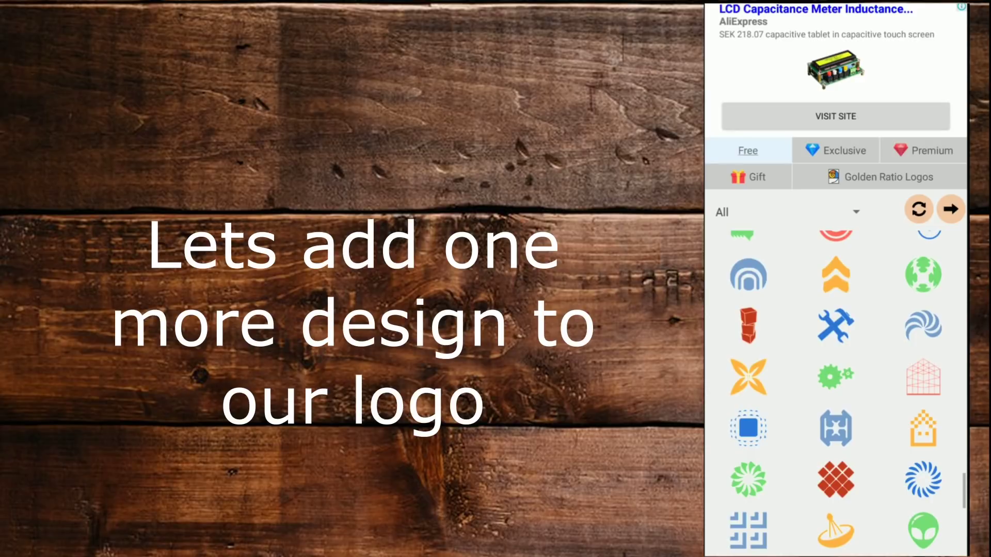
{"action": "scroll", "coordinate": [836, 392], "scroll_direction": "down", "scroll_amount": 1}
{"action": "scroll", "coordinate": [837, 392], "scroll_direction": "down", "scroll_amount": 1}
{"action": "left_click", "coordinate": [836, 433]}
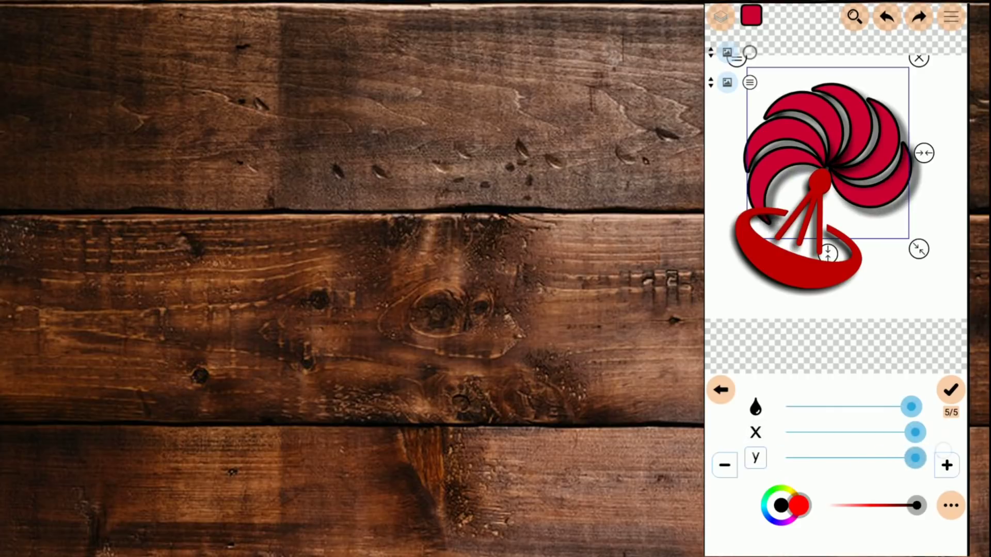
{"action": "left_click", "coordinate": [950, 389]}
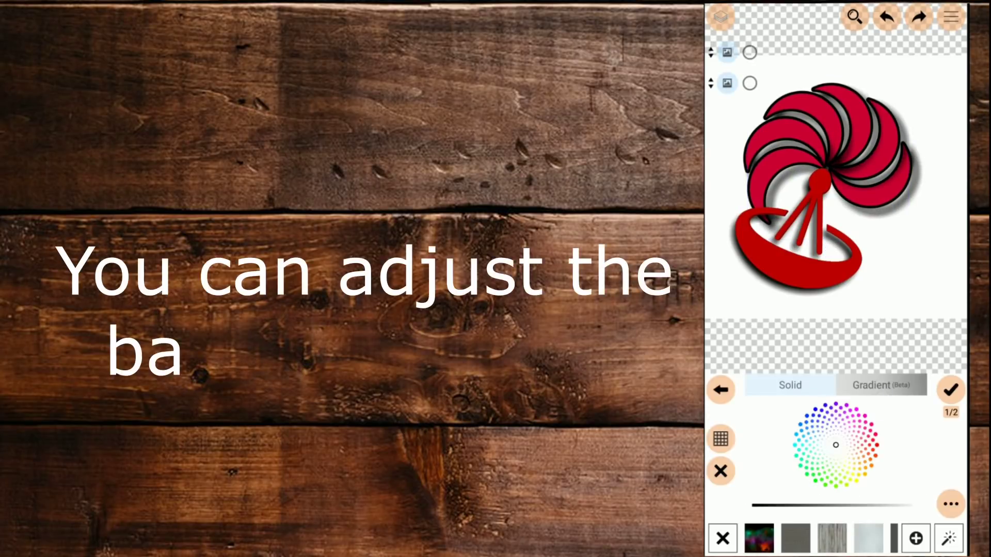
- Max out all five corner-radius sliders to make the white background a full circle, then choose PNG download
{"action": "left_click_drag", "start_coordinate": [785, 402], "coordinate": [915, 403]}
{"action": "left_click_drag", "start_coordinate": [785, 443], "coordinate": [915, 443]}
{"action": "left_click_drag", "start_coordinate": [785, 472], "coordinate": [915, 472]}
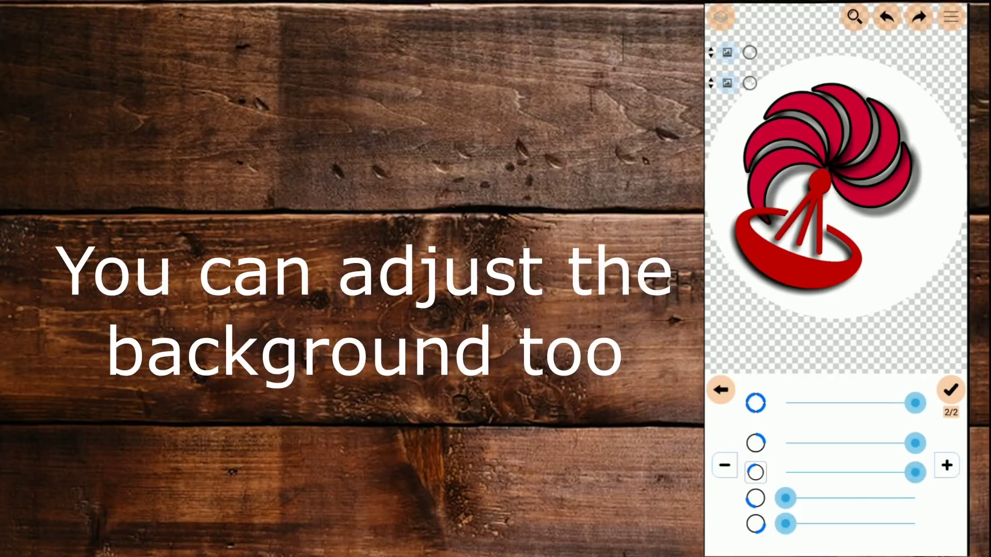
{"action": "left_click_drag", "start_coordinate": [785, 498], "coordinate": [915, 498]}
{"action": "left_click_drag", "start_coordinate": [785, 524], "coordinate": [915, 524]}
{"action": "left_click", "coordinate": [950, 390]}
{"action": "left_click", "coordinate": [922, 447]}
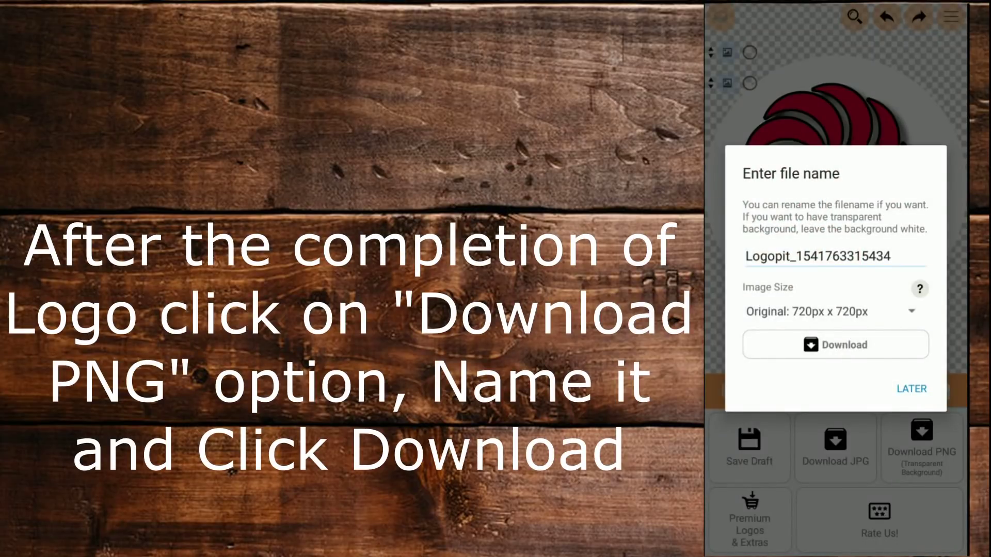
- Download the PNG under the suggested file name and leave the app for the home screen
{"action": "left_click", "coordinate": [836, 345]}
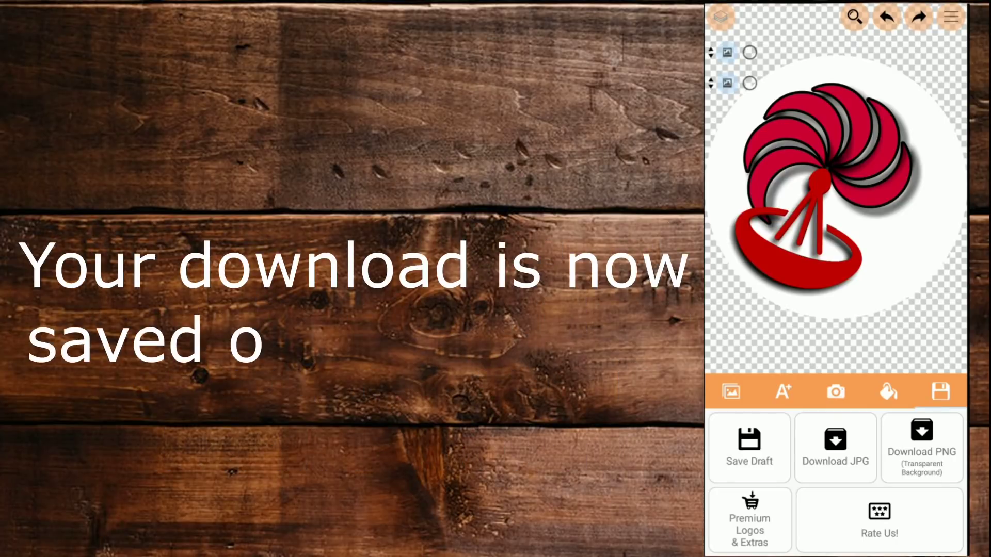
{"action": "left_click_drag", "start_coordinate": [861, 554], "coordinate": [860, 361]}
{"action": "left_click", "coordinate": [854, 498]}
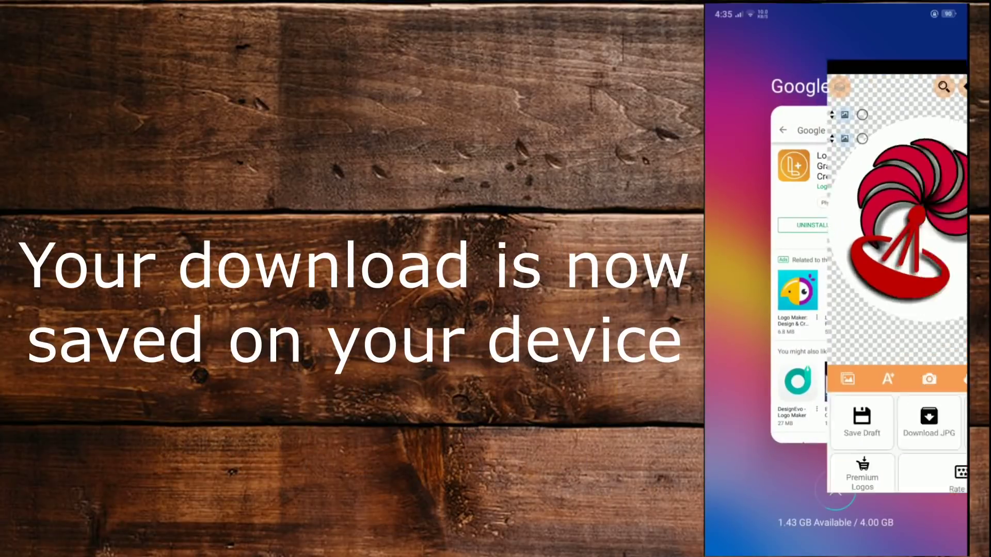
{"action": "left_click_drag", "start_coordinate": [860, 555], "coordinate": [860, 413]}
- Open the saved red logo full-screen from File Manager's Photos > Pictures folder
{"action": "left_click_drag", "start_coordinate": [919, 289], "coordinate": [749, 290]}
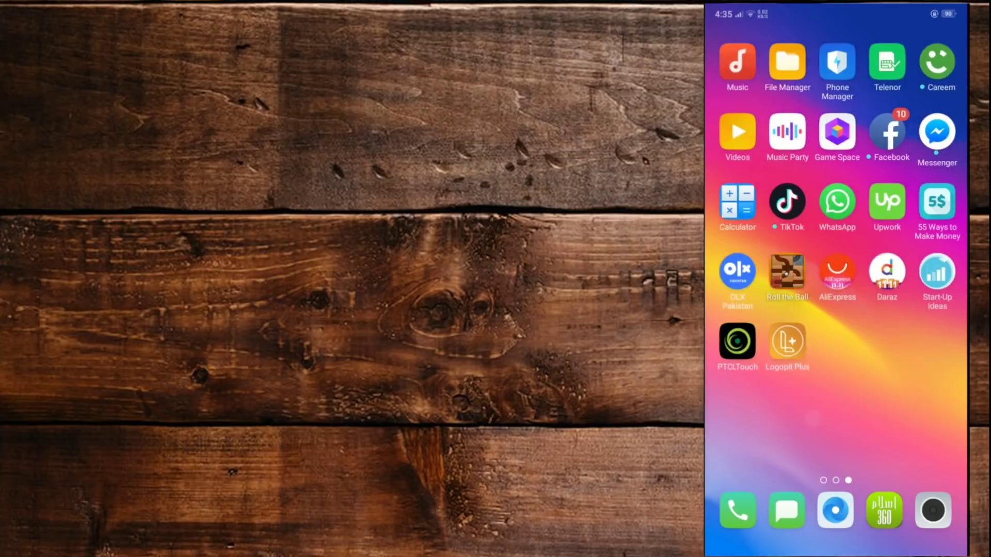
{"action": "left_click", "coordinate": [785, 61]}
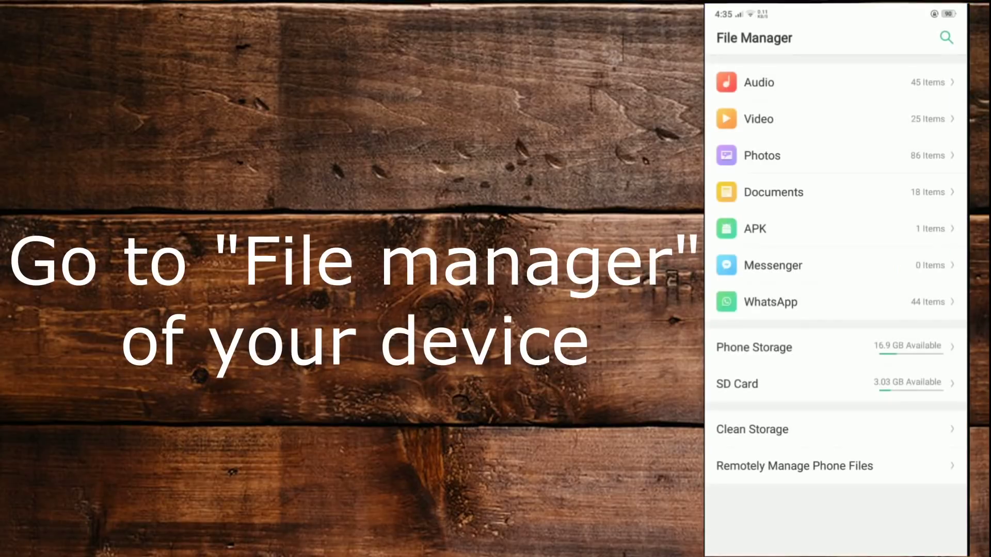
{"action": "left_click", "coordinate": [843, 154]}
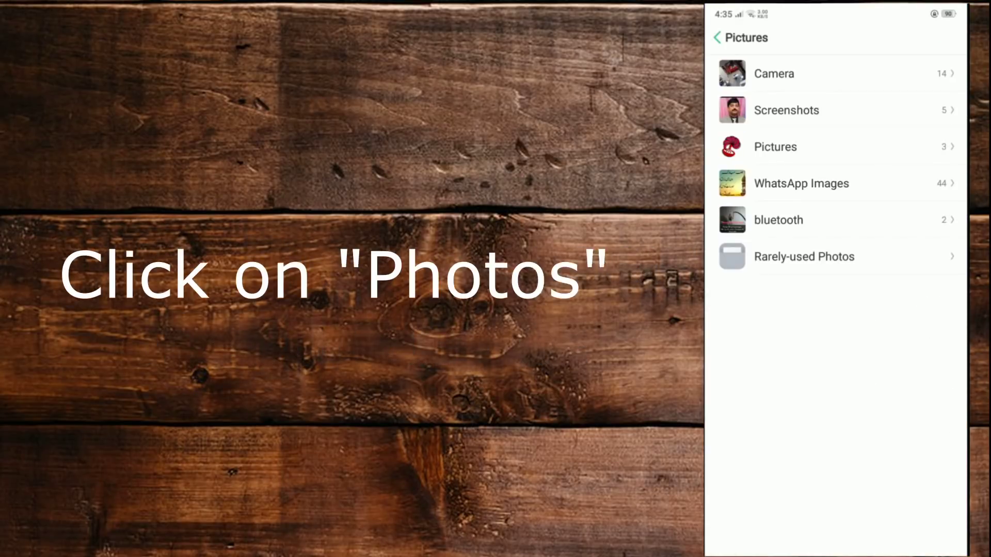
{"action": "left_click", "coordinate": [784, 146]}
{"action": "left_click", "coordinate": [868, 89]}
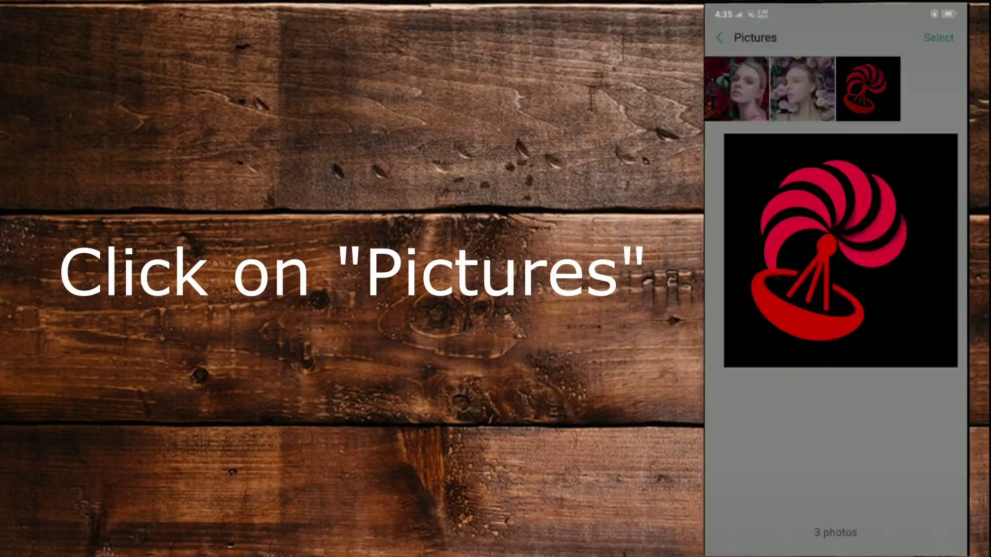